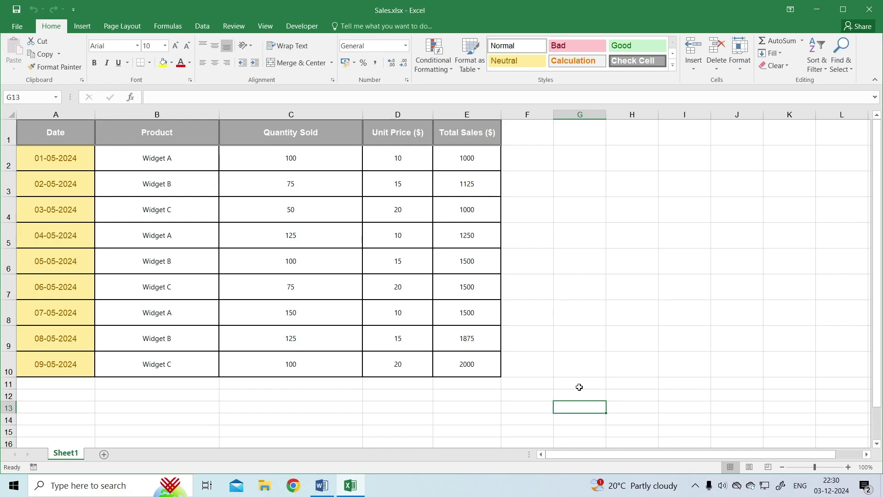
- Toggle Extend Selection with F8 from cell F1, extending to I8, then switch it off
left_click(512, 137)
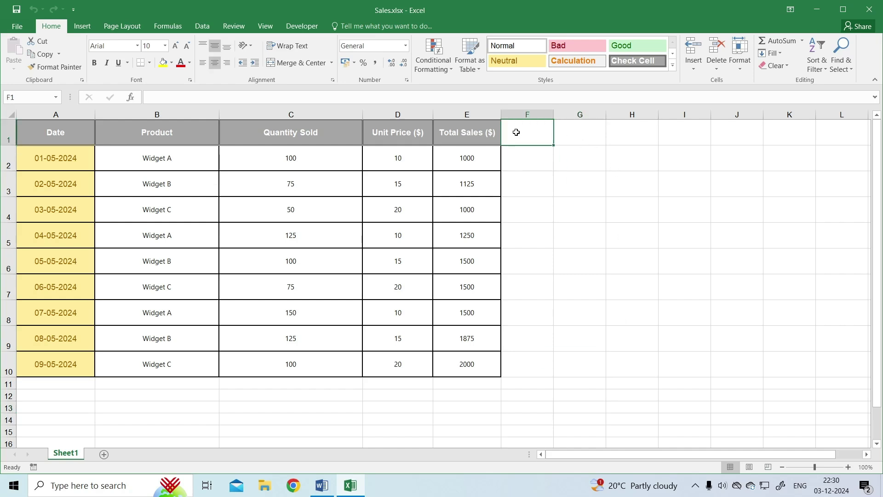
key("F8")
left_click_drag(586, 210, 665, 327)
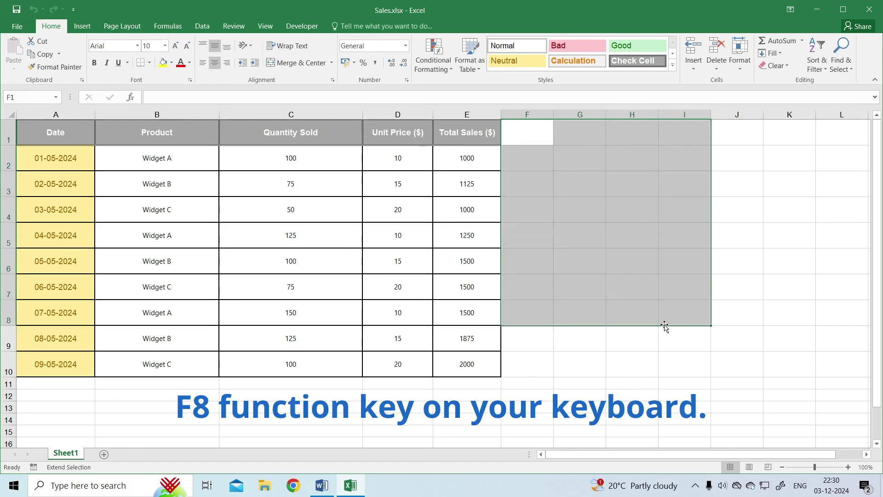
key("F8")
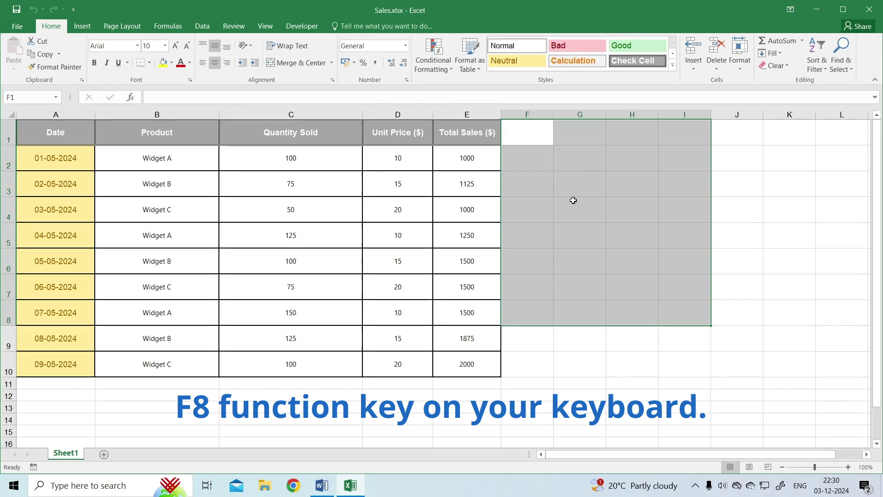
- Confirm single cells (F1, F4, F6, G6 and others) select individually again
left_click(545, 142)
left_click(537, 183)
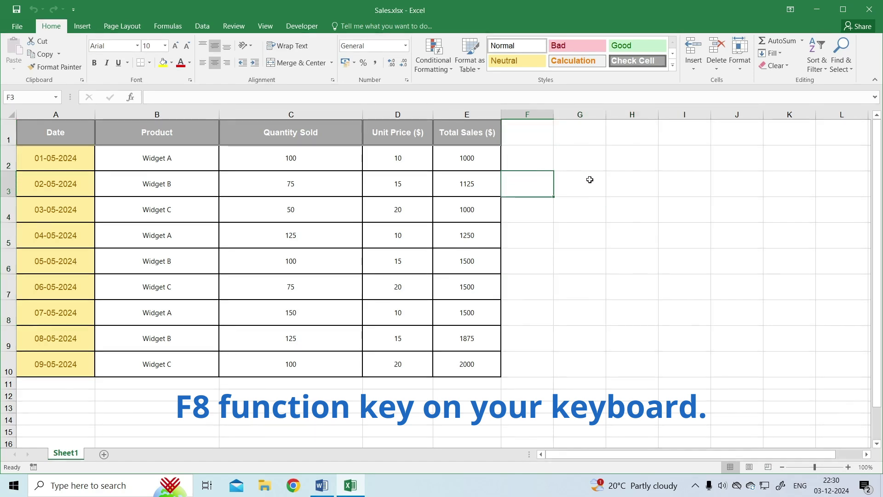
left_click(535, 219)
left_click(575, 210)
left_click(526, 257)
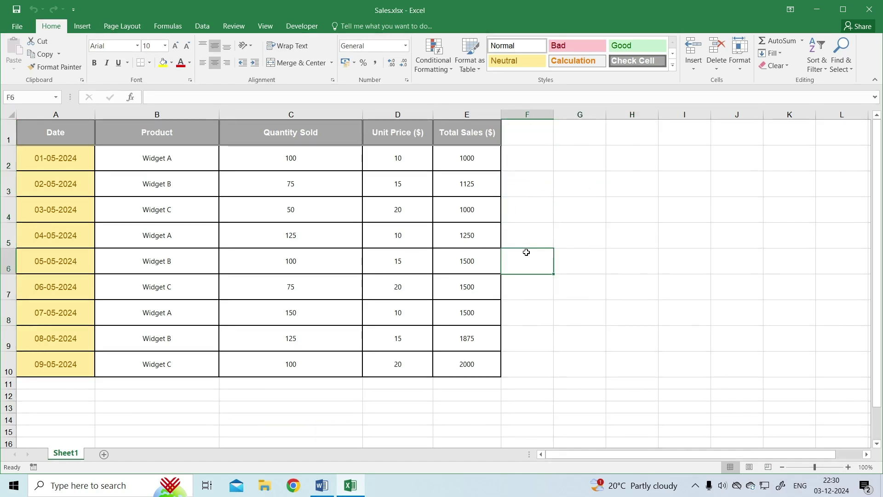
left_click(566, 262)
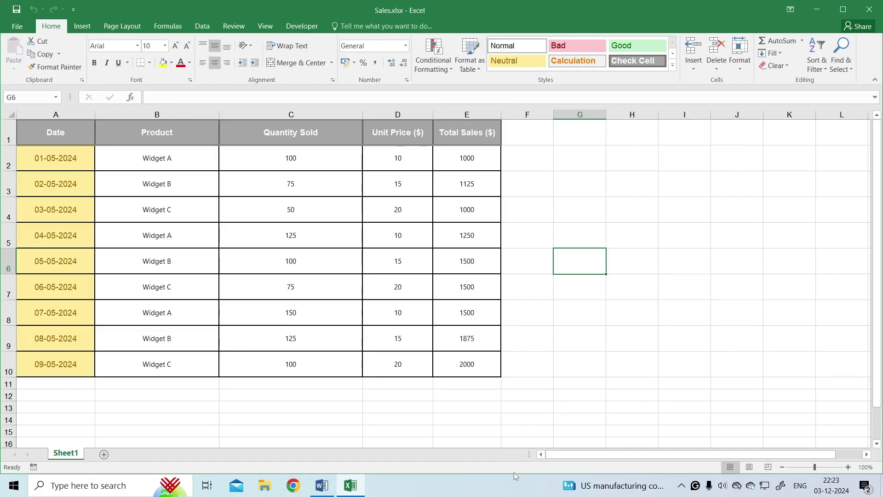
- Bring up the Windows date and time settings from the taskbar right-click menu
right_click(837, 491)
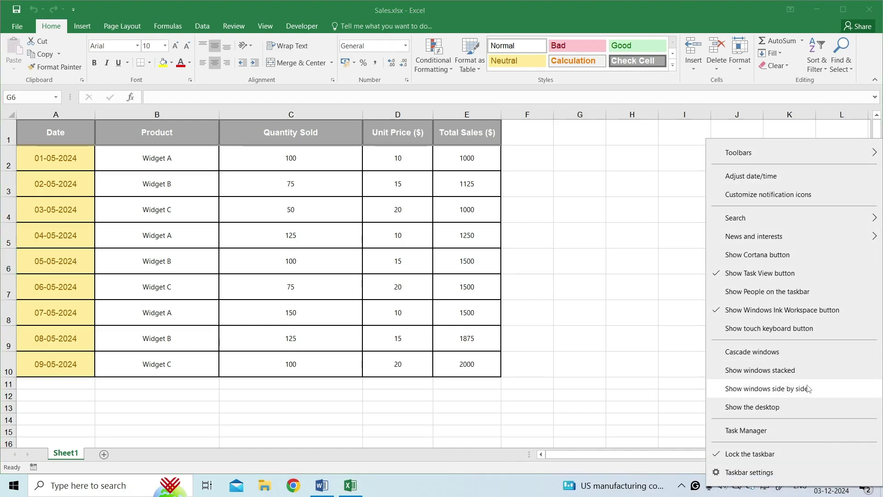
left_click(750, 175)
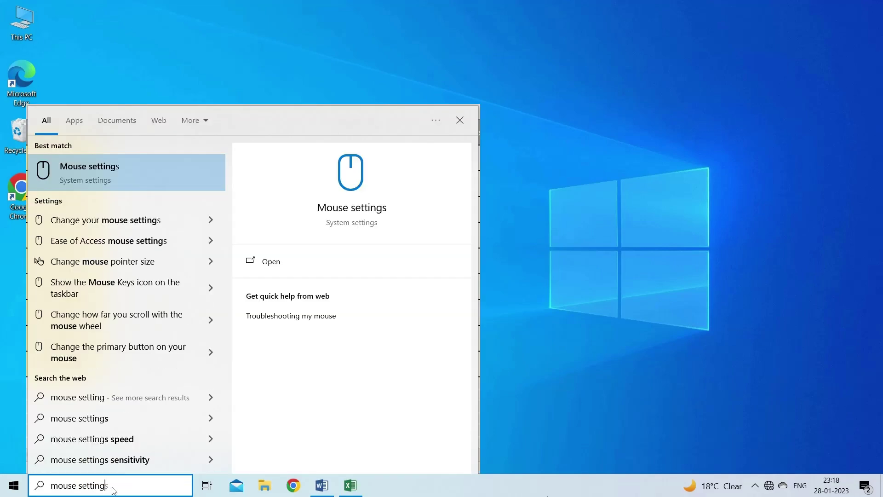
type("s")
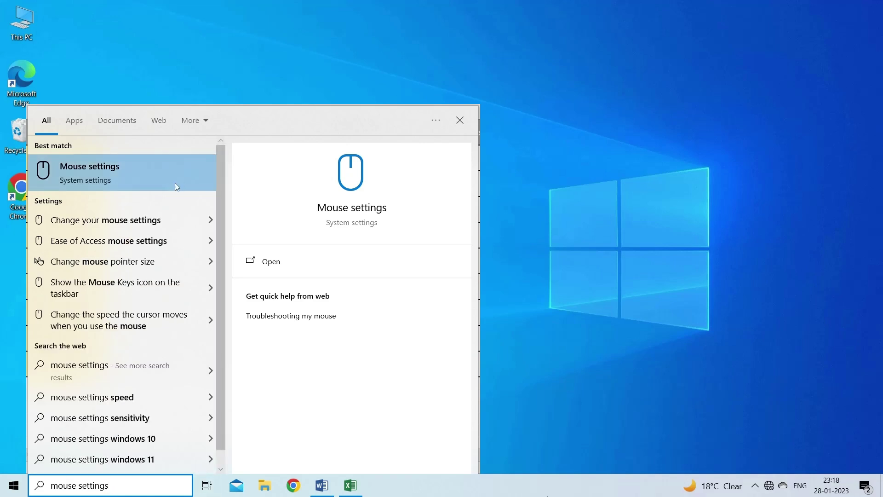
- Open the Mouse settings page from the Windows Search best match
left_click(173, 172)
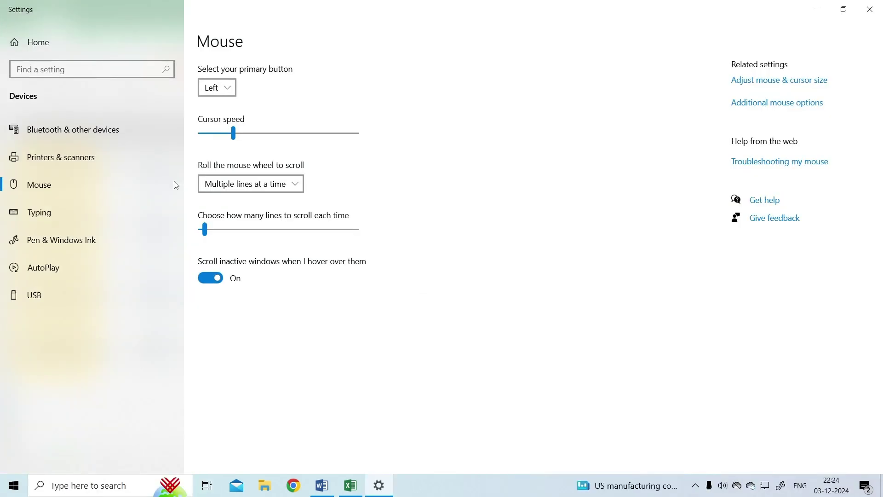
- In additional mouse properties, ensure Turn on ClickLock is unchecked and apply the change
left_click(766, 104)
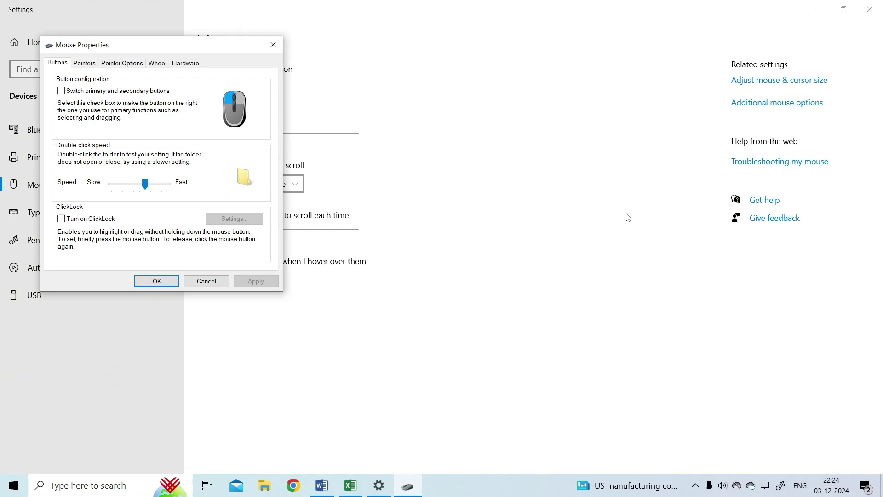
left_click(62, 219)
left_click(62, 218)
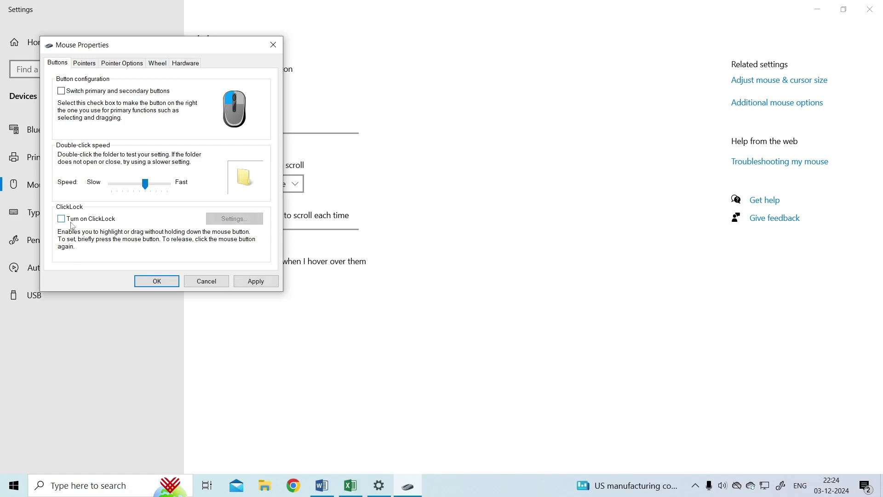
left_click(255, 281)
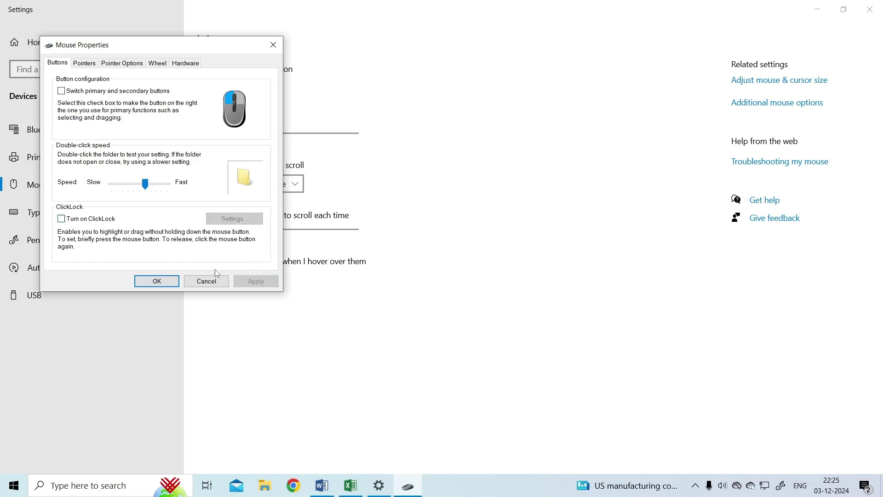
left_click(158, 281)
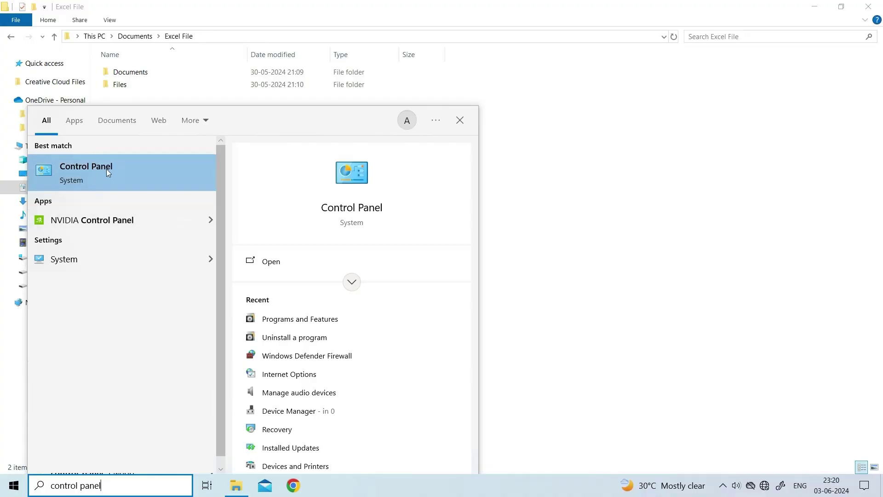
- Open Control Panel from the Start search results
left_click(106, 169)
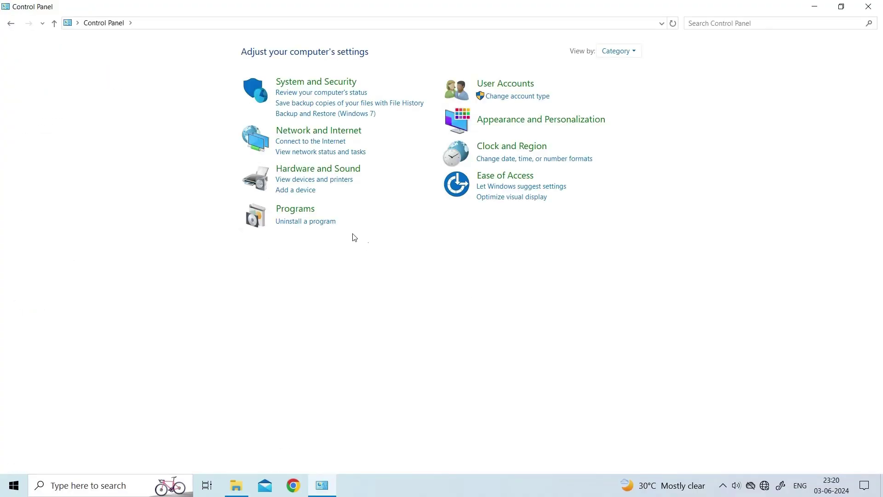
- In Programs and Features, choose Change for Microsoft Office Professional Plus 2016
left_click(295, 209)
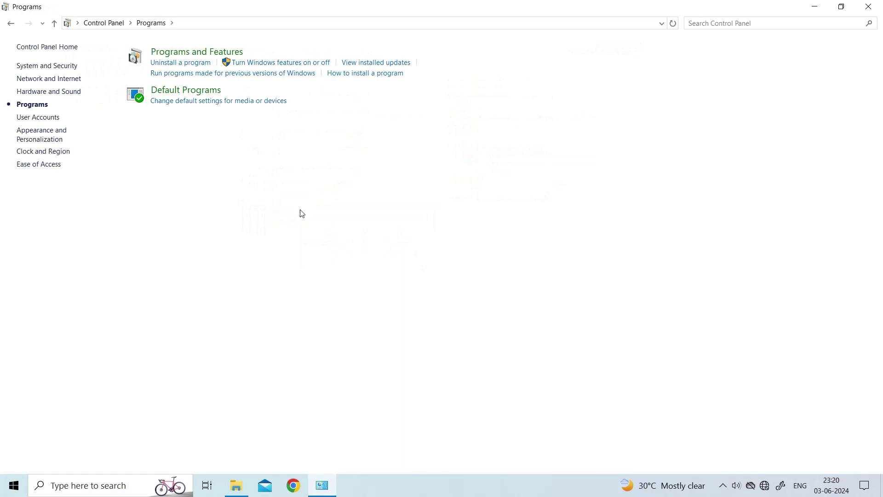
left_click(190, 54)
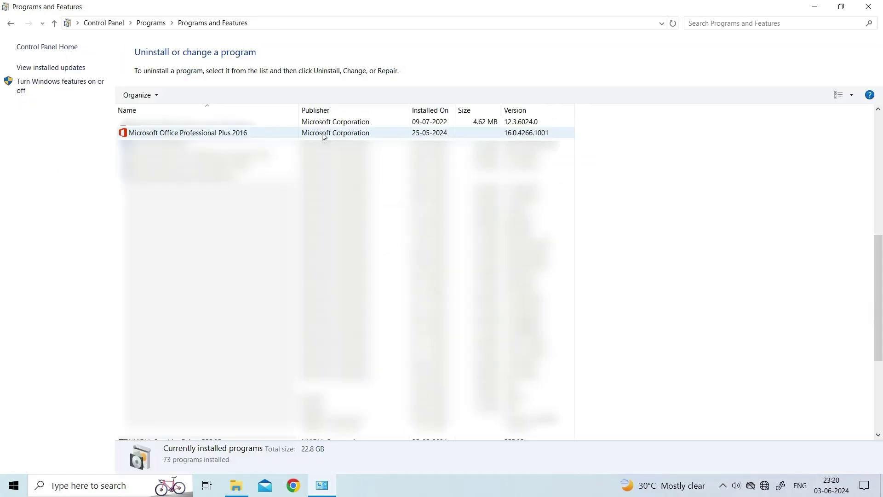
left_click(325, 133)
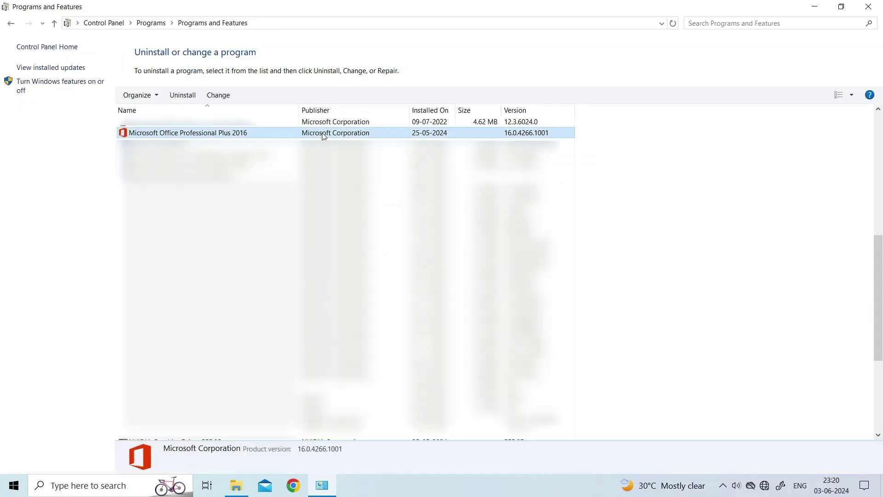
right_click(568, 133)
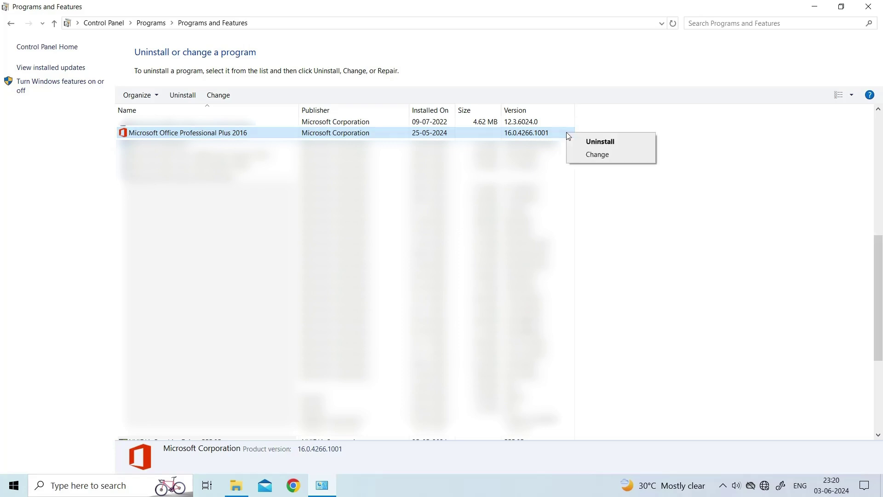
left_click(598, 155)
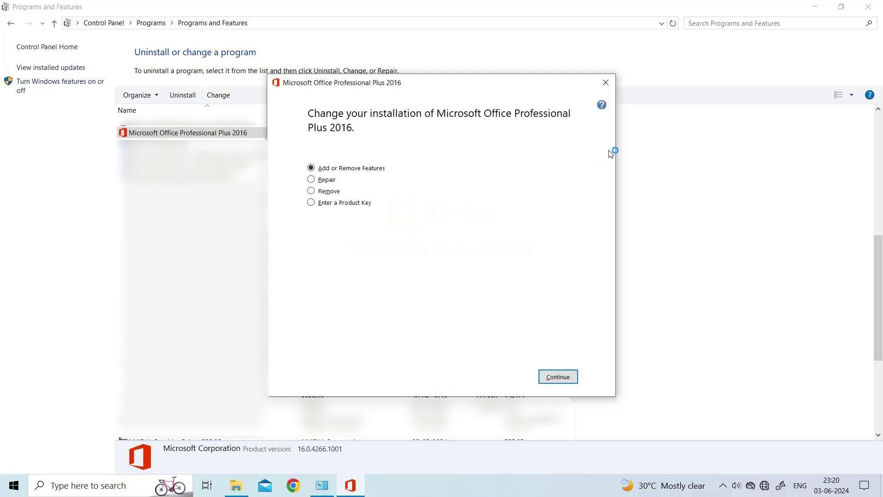
- Select Repair for Office Professional Plus 2016 and continue
left_click(325, 181)
left_click(548, 379)
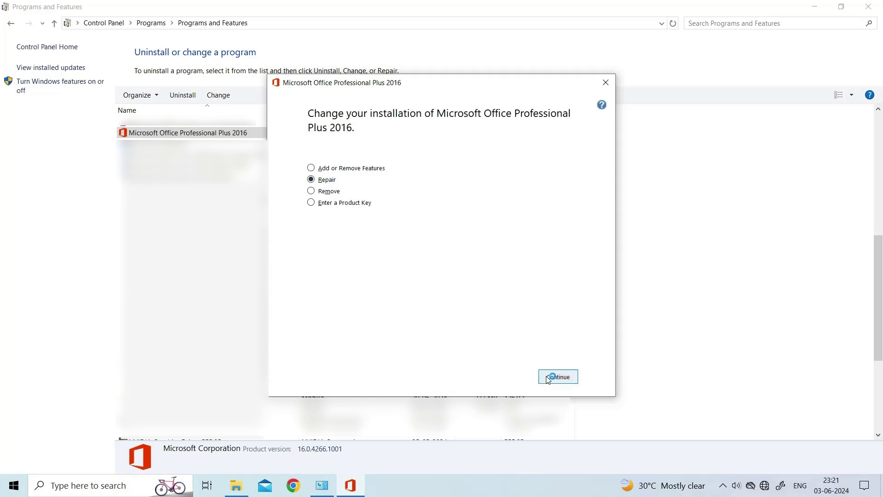